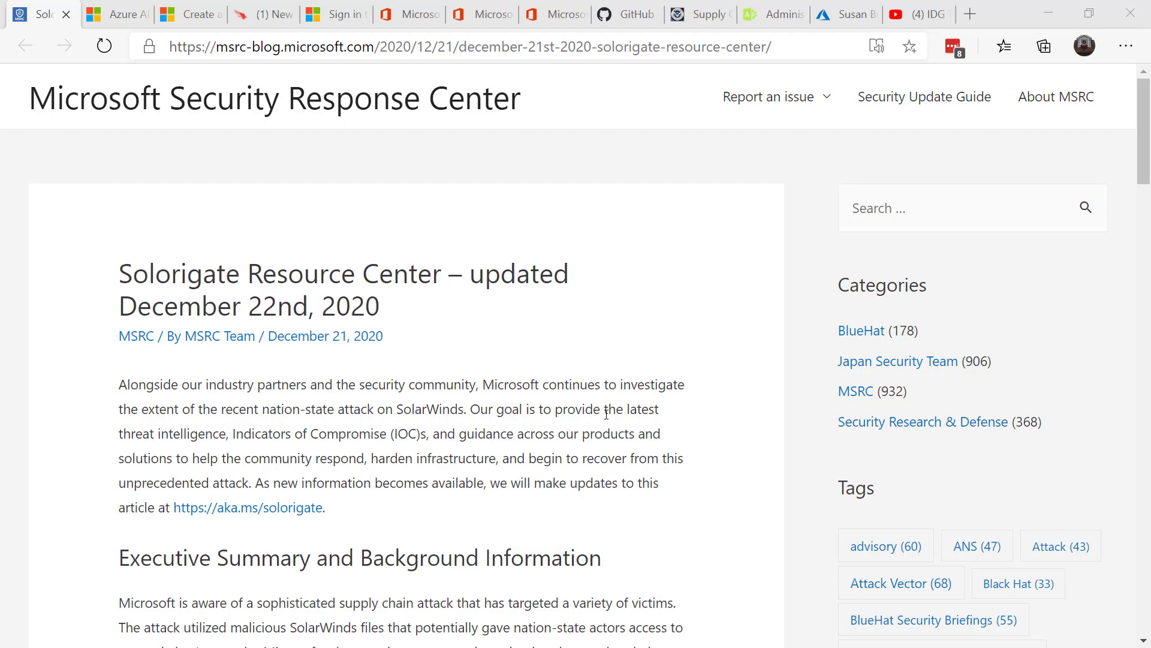
Read down through the Solorigate Resource Center post, updated December 22nd, 2020
{"action": "scroll", "coordinate": [606, 405], "scroll_direction": "down", "scroll_amount": 4}
{"action": "scroll", "coordinate": [606, 407], "scroll_direction": "down", "scroll_amount": 5}
{"action": "scroll", "coordinate": [607, 407], "scroll_direction": "down", "scroll_amount": 5}
{"action": "scroll", "coordinate": [607, 406], "scroll_direction": "down", "scroll_amount": 3}
{"action": "scroll", "coordinate": [607, 407], "scroll_direction": "down", "scroll_amount": 3}
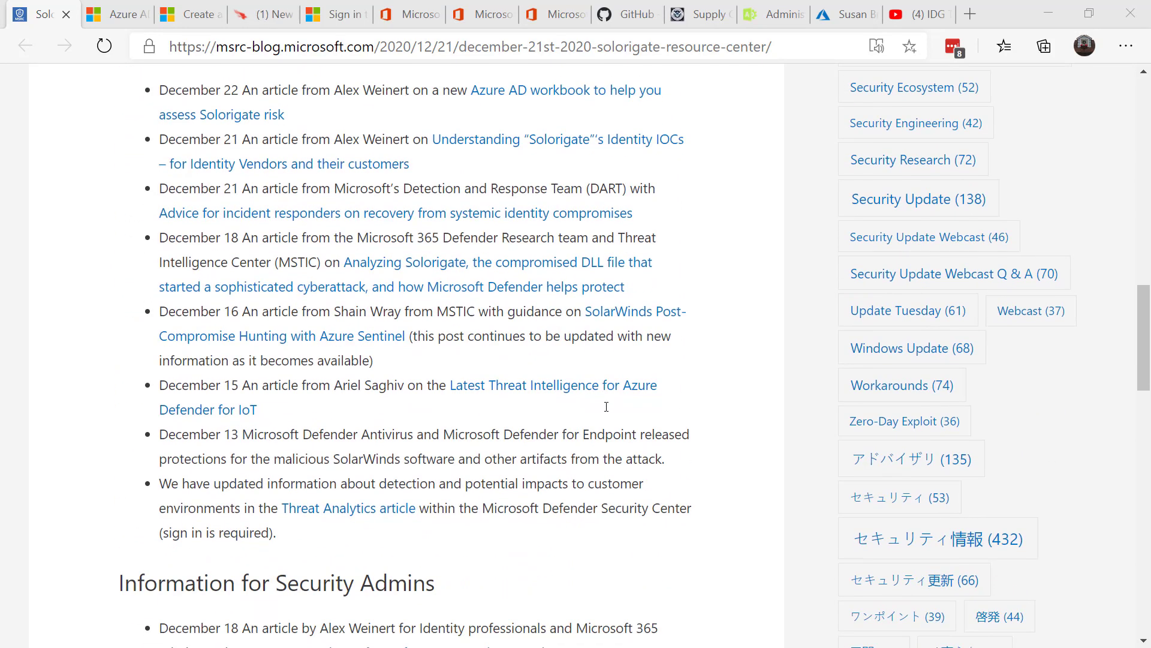
{"action": "scroll", "coordinate": [606, 406], "scroll_direction": "down", "scroll_amount": 2}
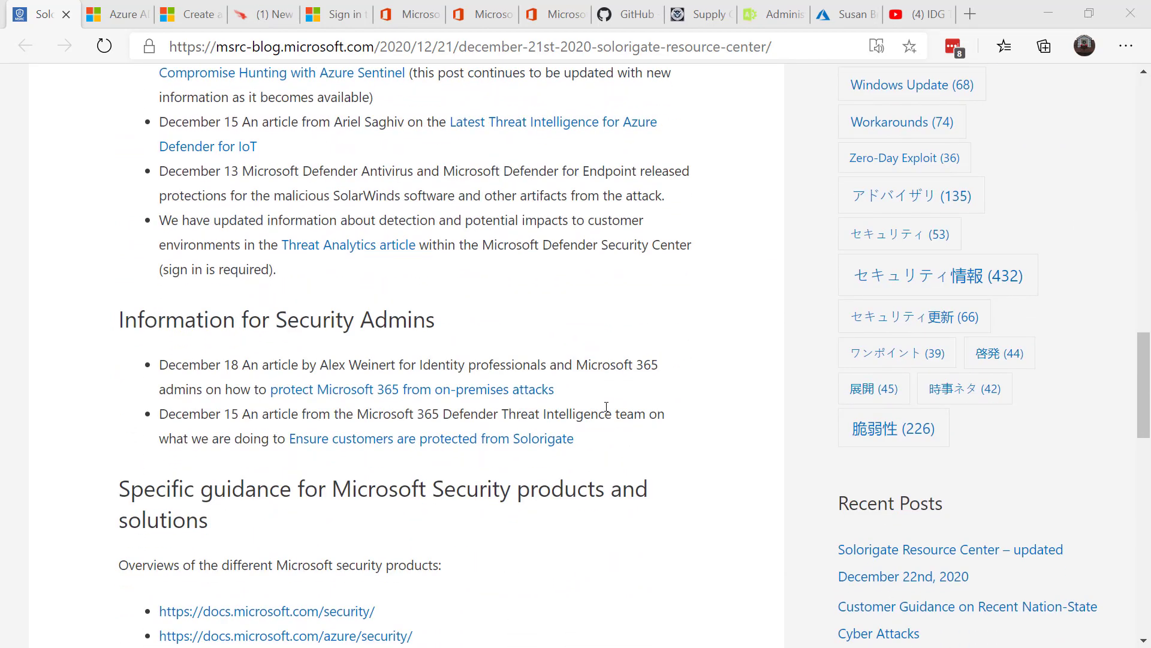
{"action": "scroll", "coordinate": [607, 406], "scroll_direction": "down", "scroll_amount": 6}
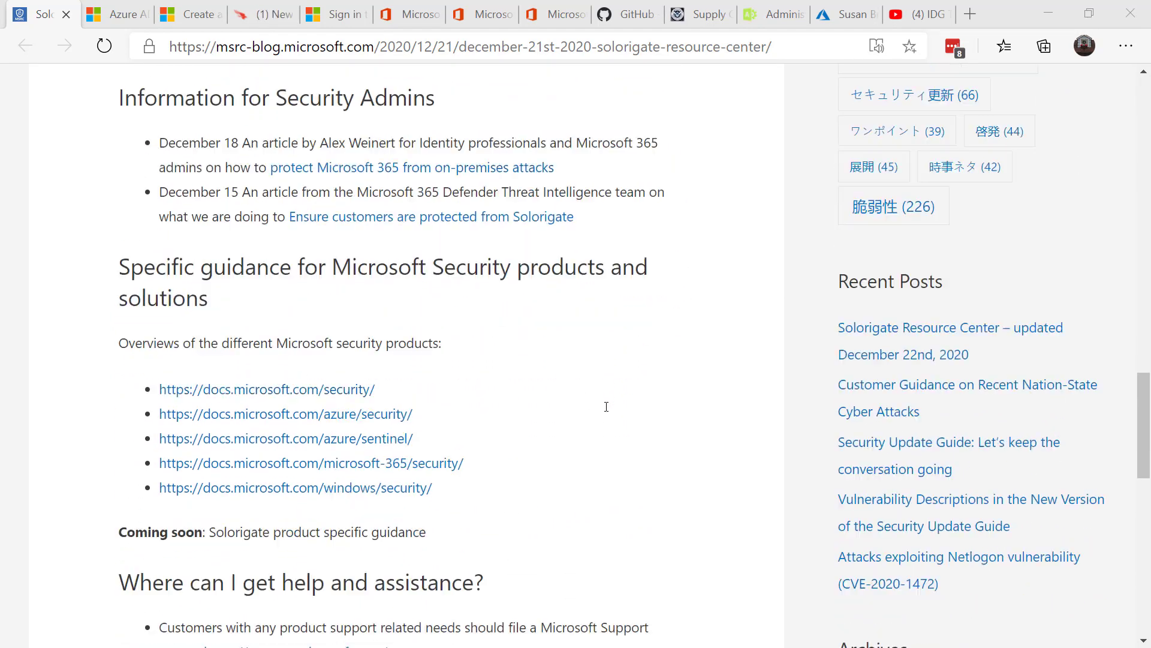
{"action": "scroll", "coordinate": [607, 406], "scroll_direction": "down", "scroll_amount": 2}
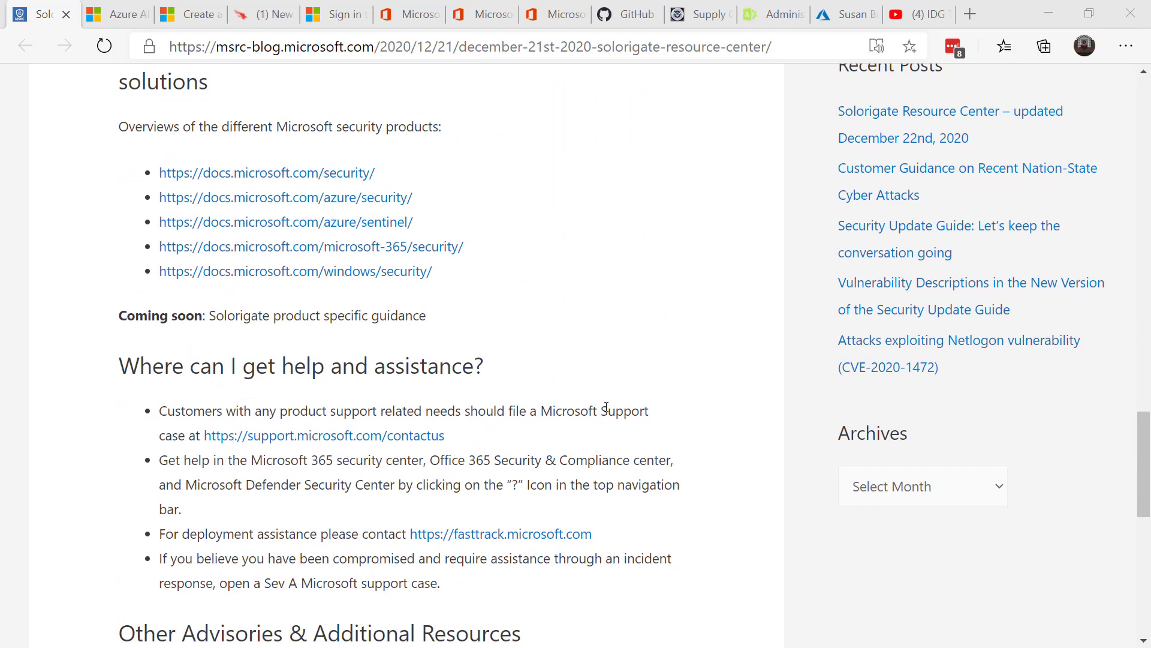
Read the Azure AD workbook article's access steps and Sensitive Operations Report screenshot, then switch to Azure portal Workbooks
{"action": "key", "text": "ctrl+Tab"}
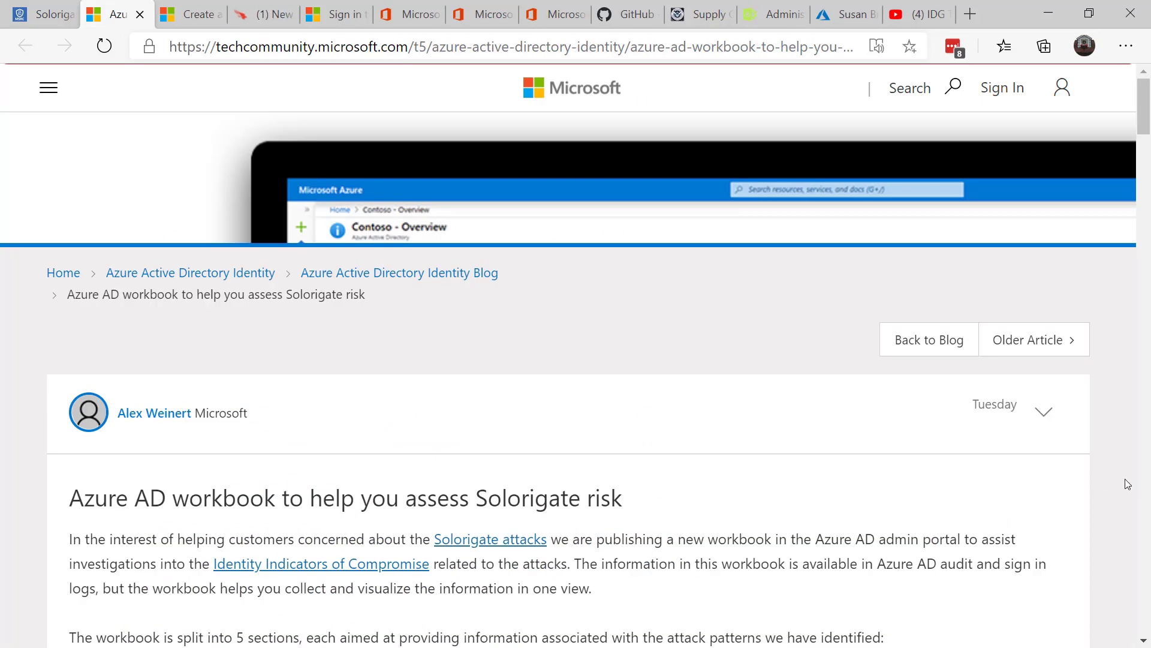
{"action": "scroll", "coordinate": [972, 565], "scroll_direction": "down", "scroll_amount": 2}
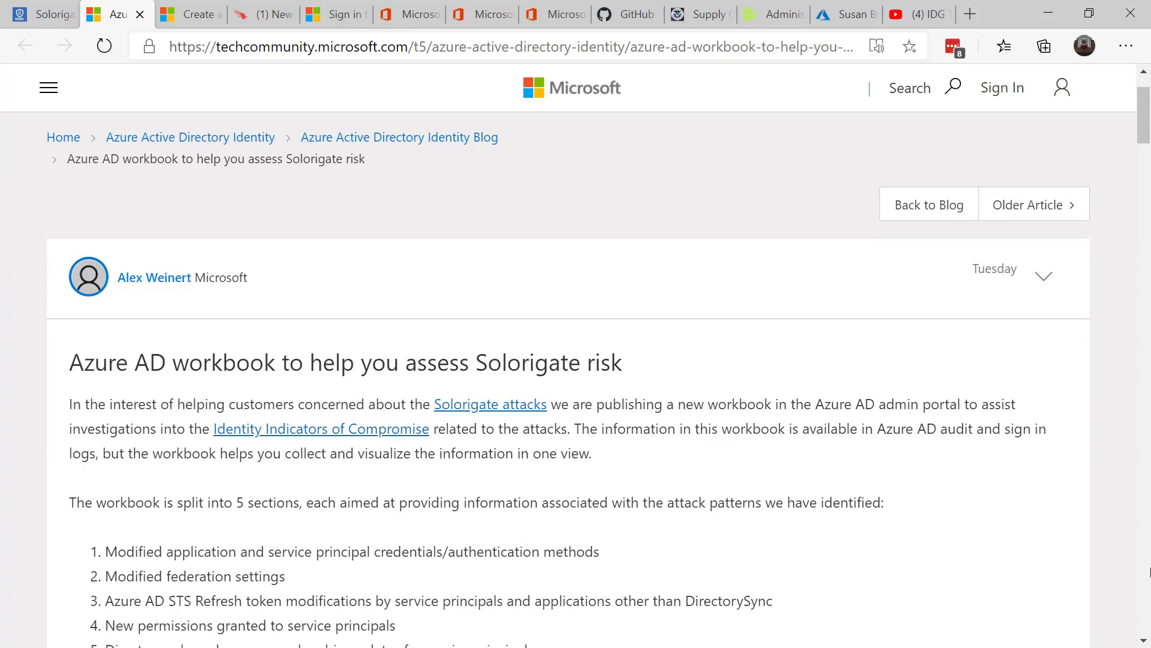
{"action": "scroll", "coordinate": [1150, 572], "scroll_direction": "down", "scroll_amount": 7}
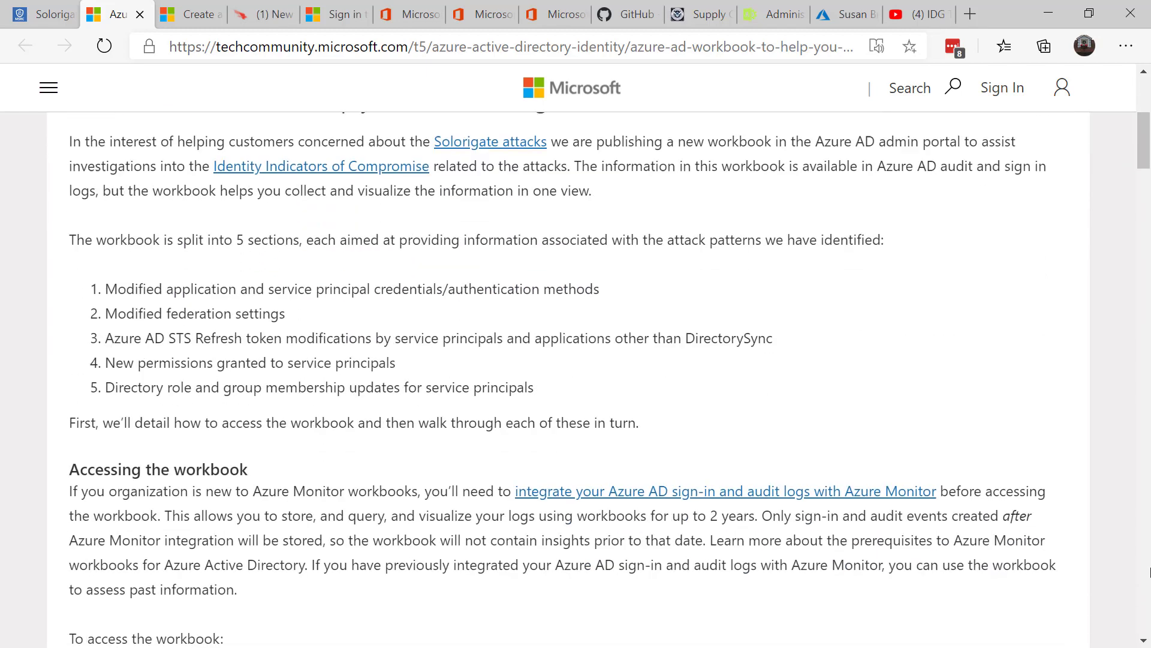
{"action": "scroll", "coordinate": [1149, 572], "scroll_direction": "down", "scroll_amount": 4}
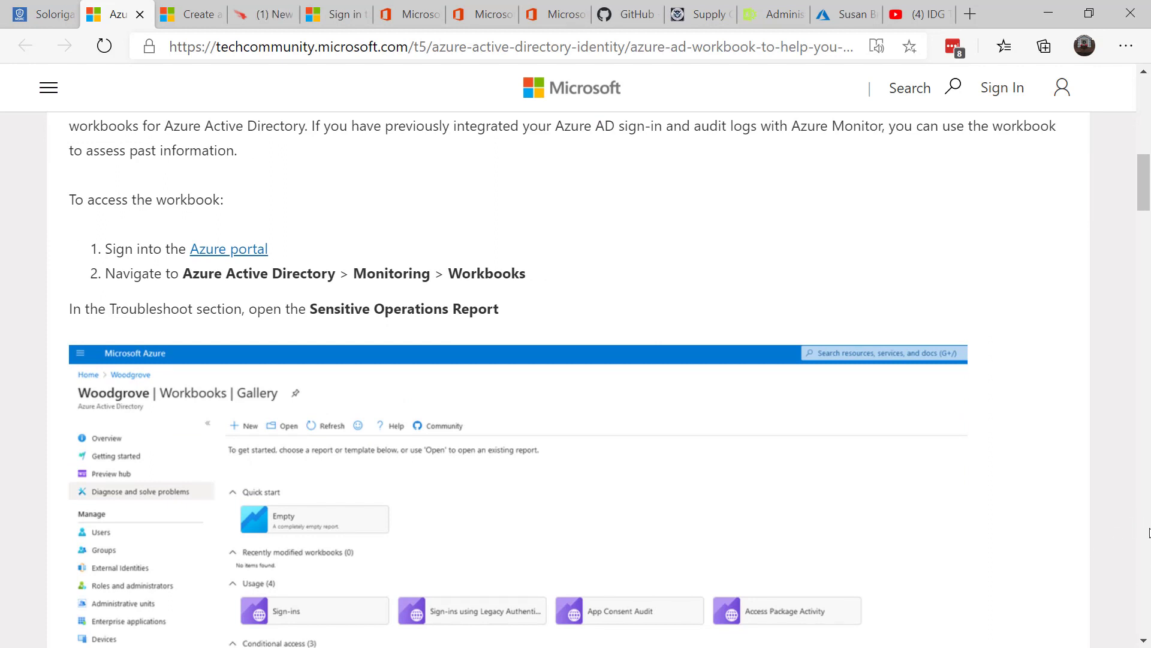
{"action": "scroll", "coordinate": [1133, 539], "scroll_direction": "down", "scroll_amount": 3}
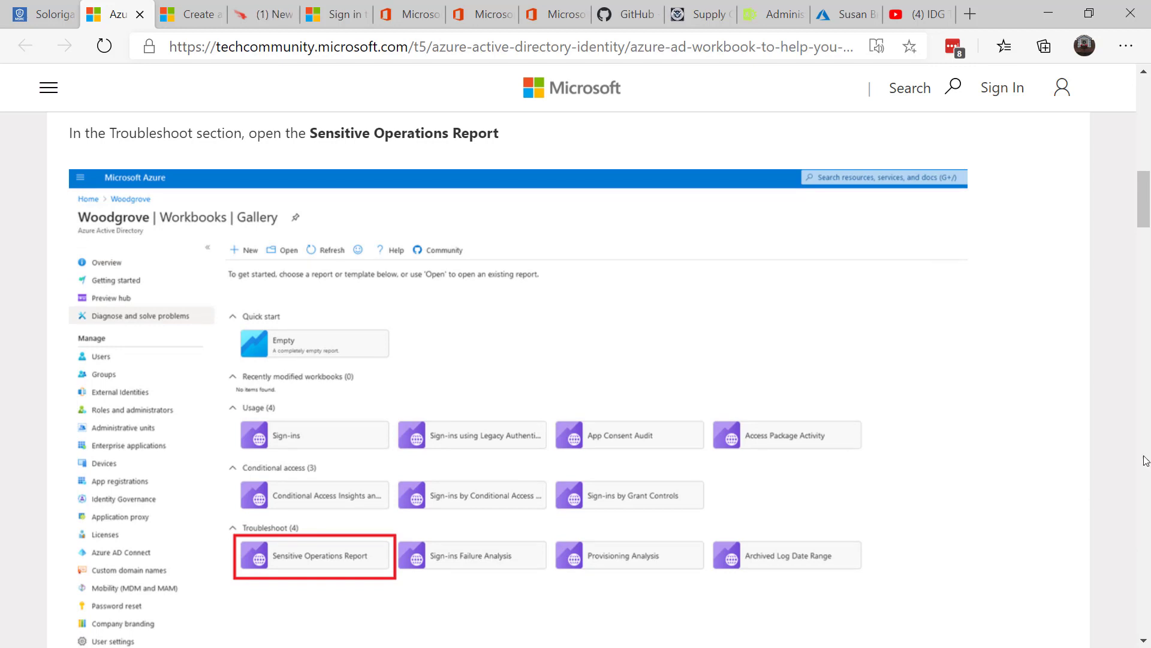
{"action": "left_click", "coordinate": [839, 20]}
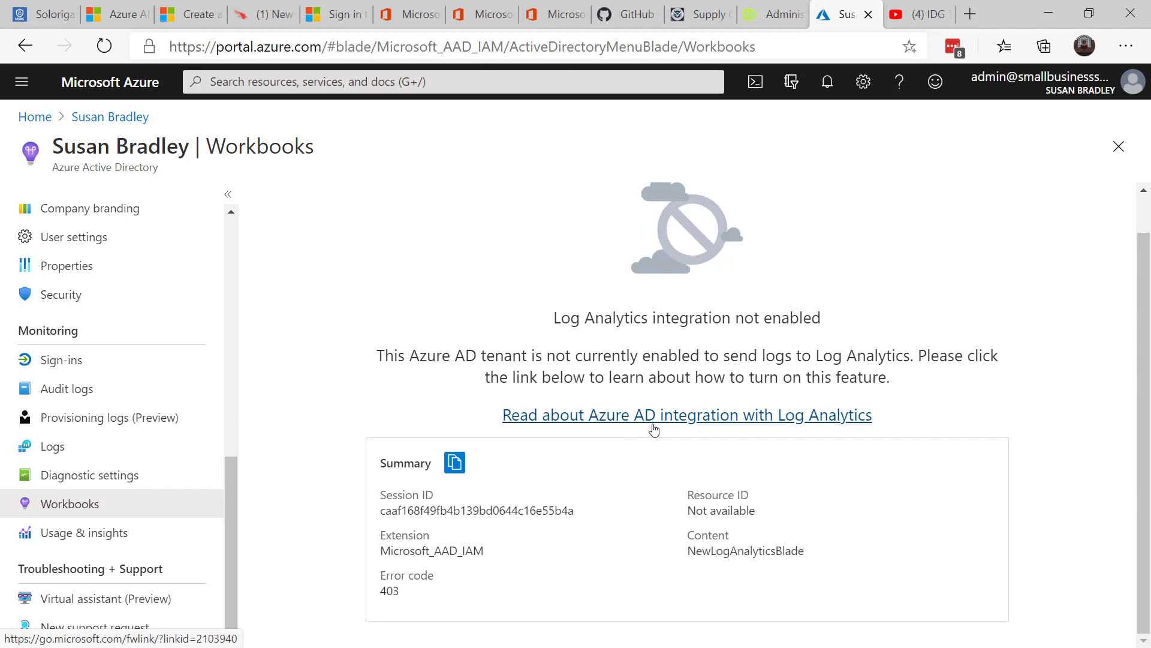
{"action": "left_click", "coordinate": [654, 417]}
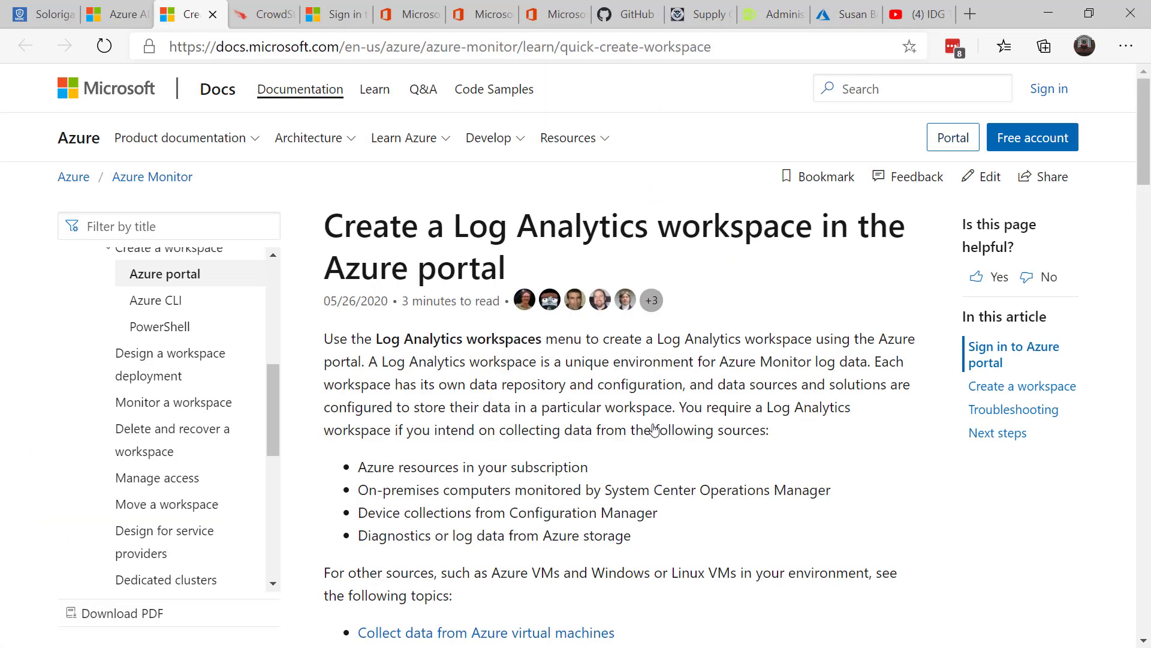
{"action": "scroll", "coordinate": [862, 481], "scroll_direction": "down", "scroll_amount": 6}
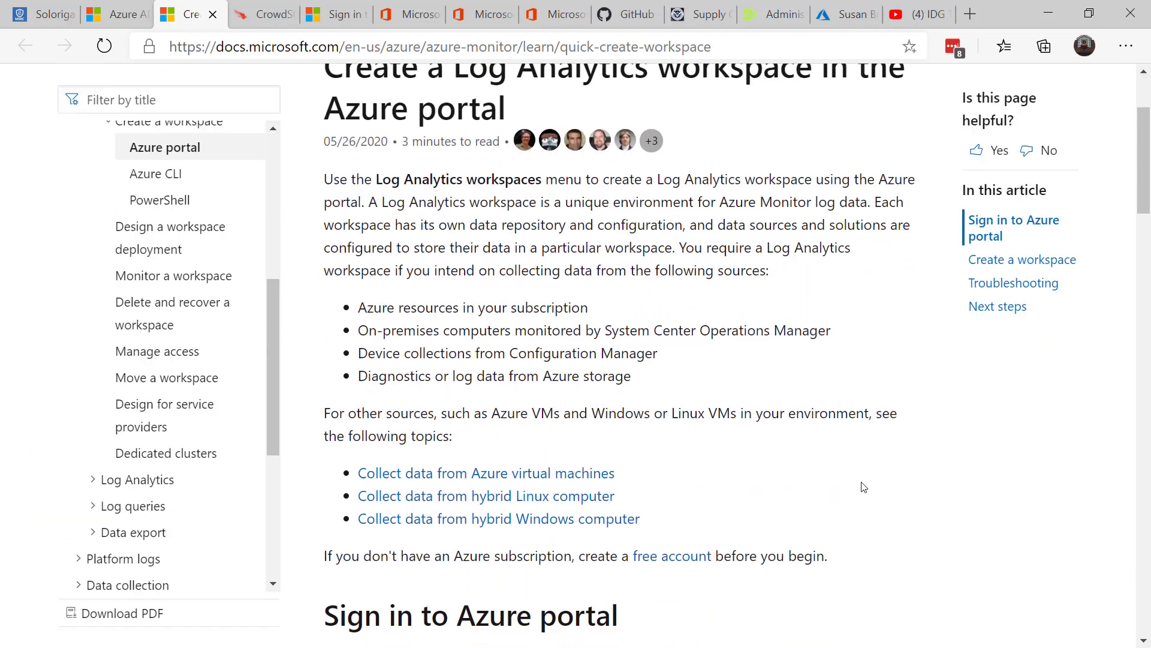
{"action": "scroll", "coordinate": [862, 481], "scroll_direction": "down", "scroll_amount": 5}
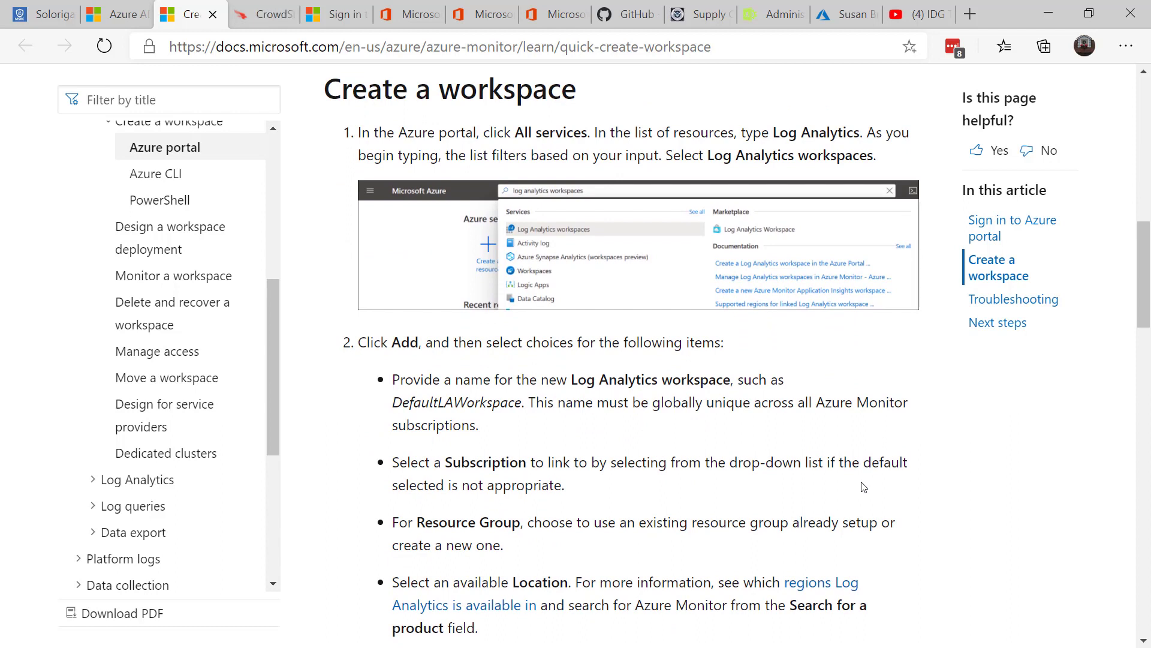
{"action": "scroll", "coordinate": [864, 487], "scroll_direction": "down", "scroll_amount": 5}
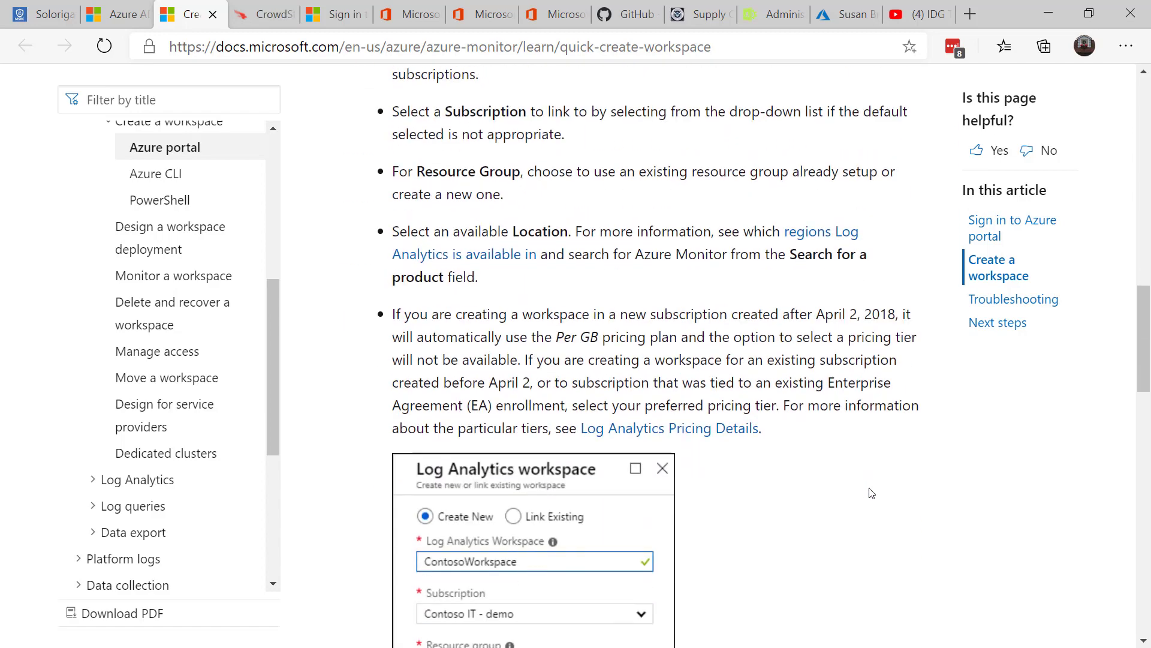
{"action": "scroll", "coordinate": [871, 493], "scroll_direction": "down", "scroll_amount": 1}
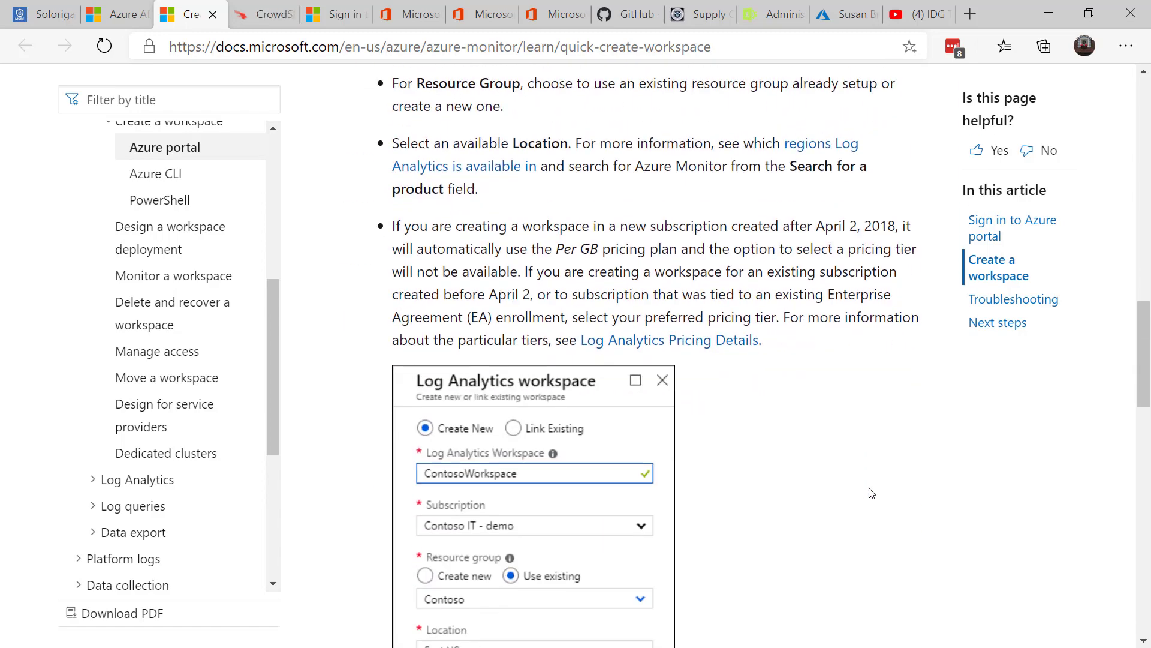
{"action": "scroll", "coordinate": [872, 493], "scroll_direction": "up", "scroll_amount": 5}
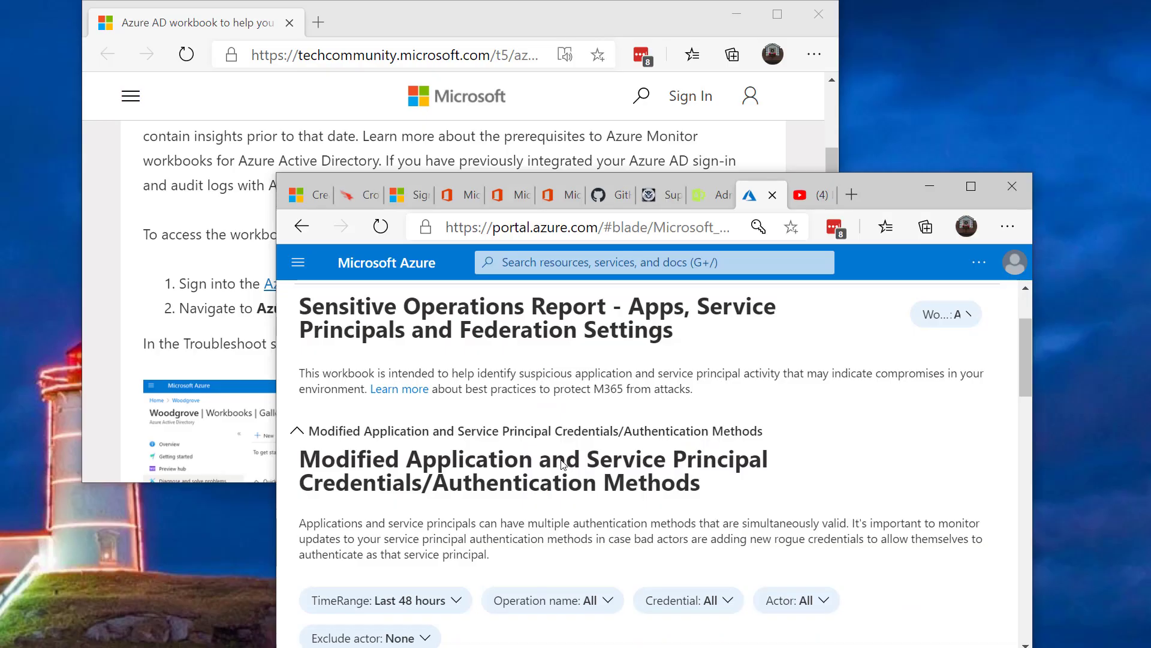
Review the 48-hour authentication method and service principal update panels in the Sensitive Operations Report
{"action": "scroll", "coordinate": [904, 537], "scroll_direction": "down", "scroll_amount": 5}
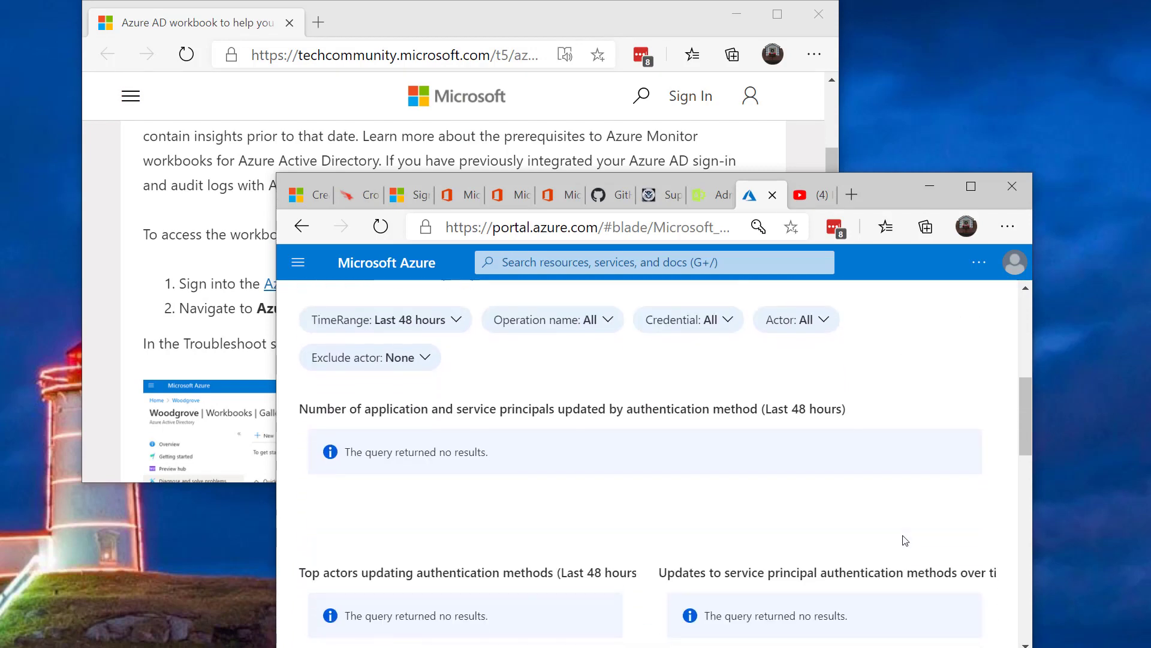
{"action": "scroll", "coordinate": [906, 541], "scroll_direction": "down", "scroll_amount": 4}
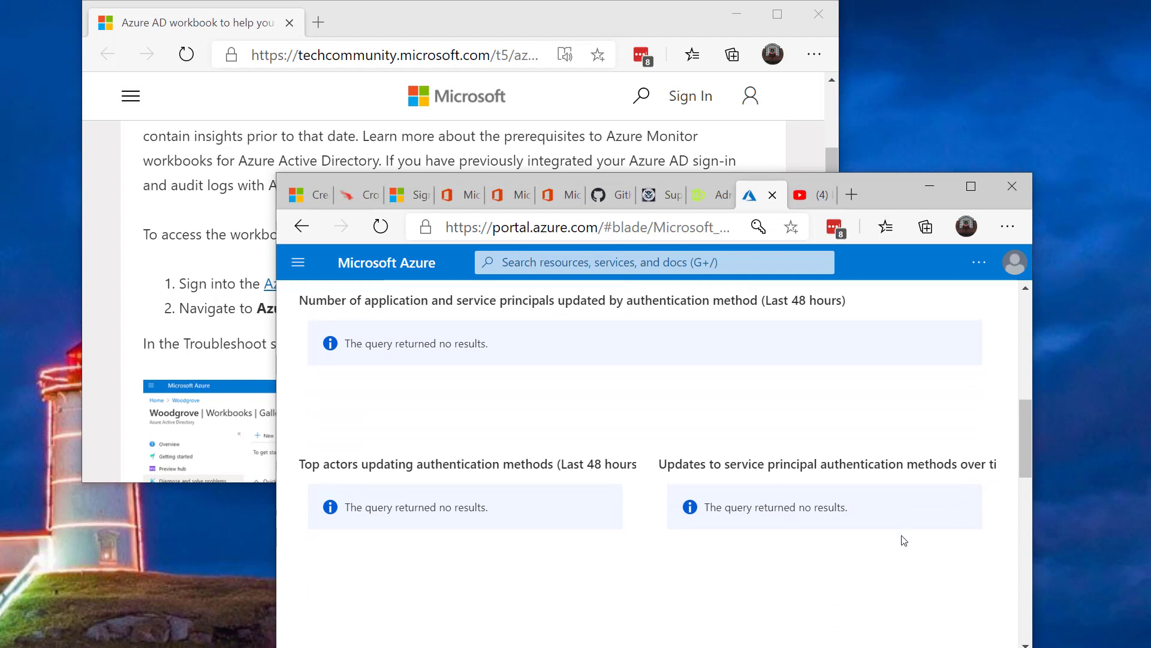
{"action": "scroll", "coordinate": [904, 541], "scroll_direction": "down", "scroll_amount": 4}
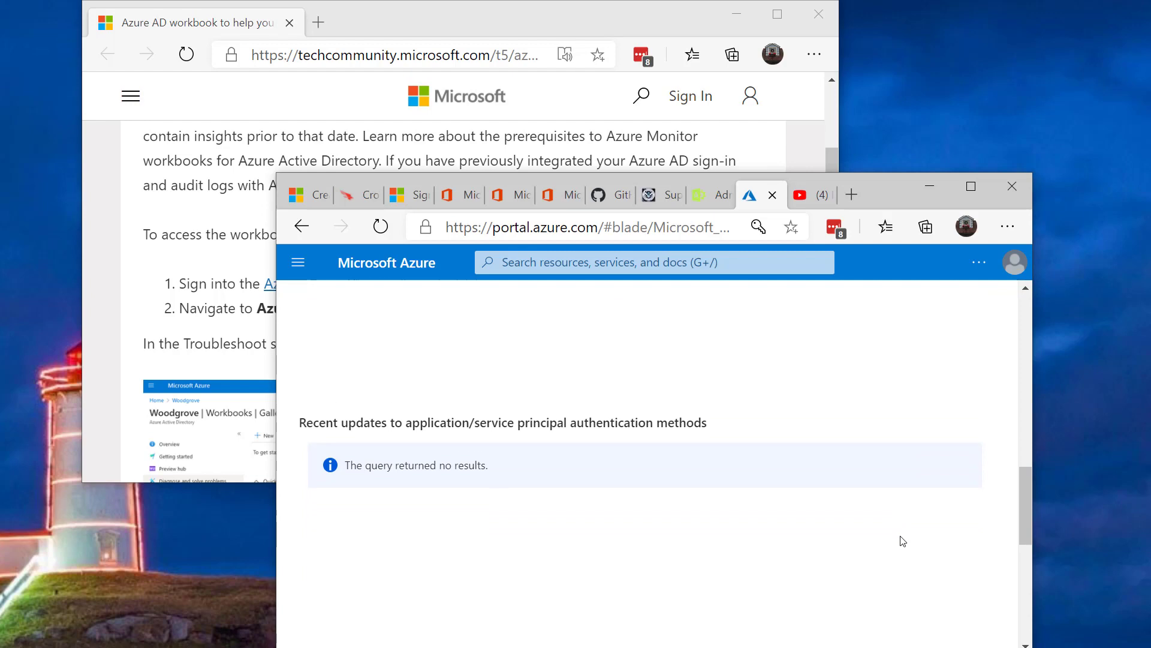
{"action": "scroll", "coordinate": [904, 541], "scroll_direction": "up", "scroll_amount": 2}
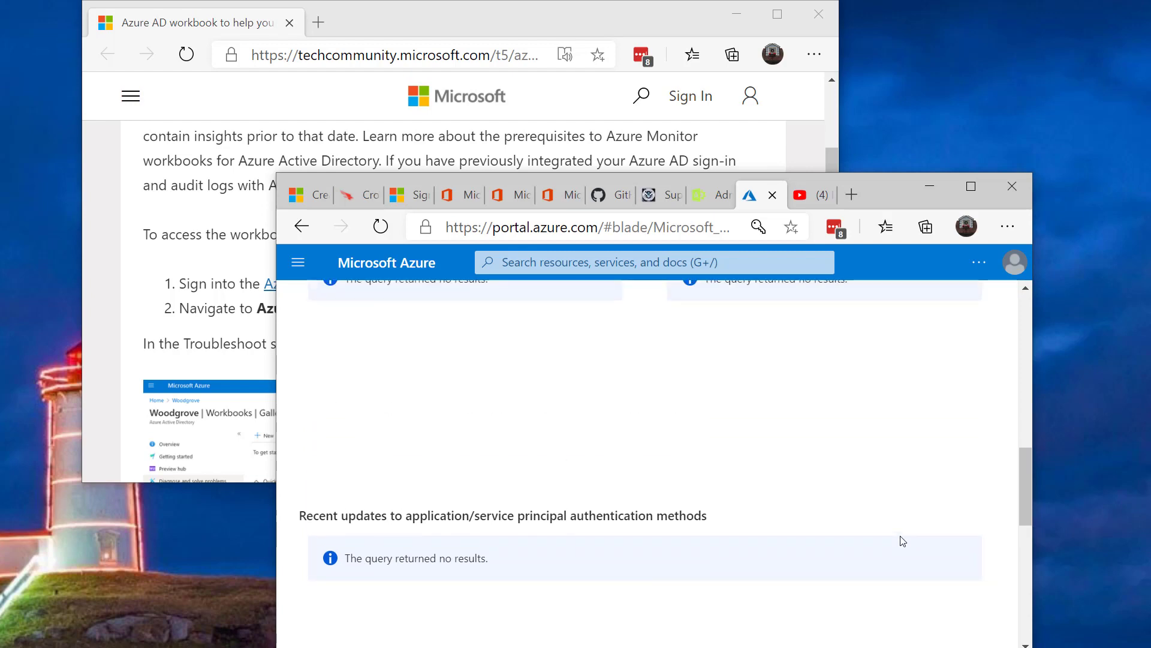
{"action": "scroll", "coordinate": [904, 541], "scroll_direction": "up", "scroll_amount": 5}
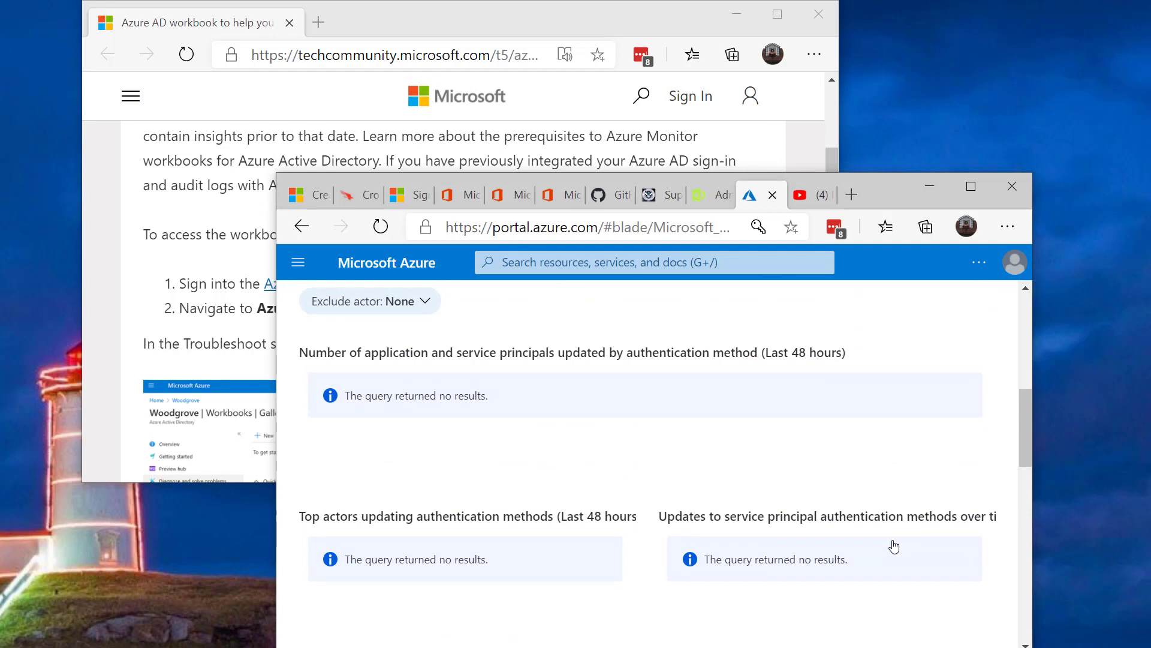
{"action": "scroll", "coordinate": [894, 546], "scroll_direction": "up", "scroll_amount": 1}
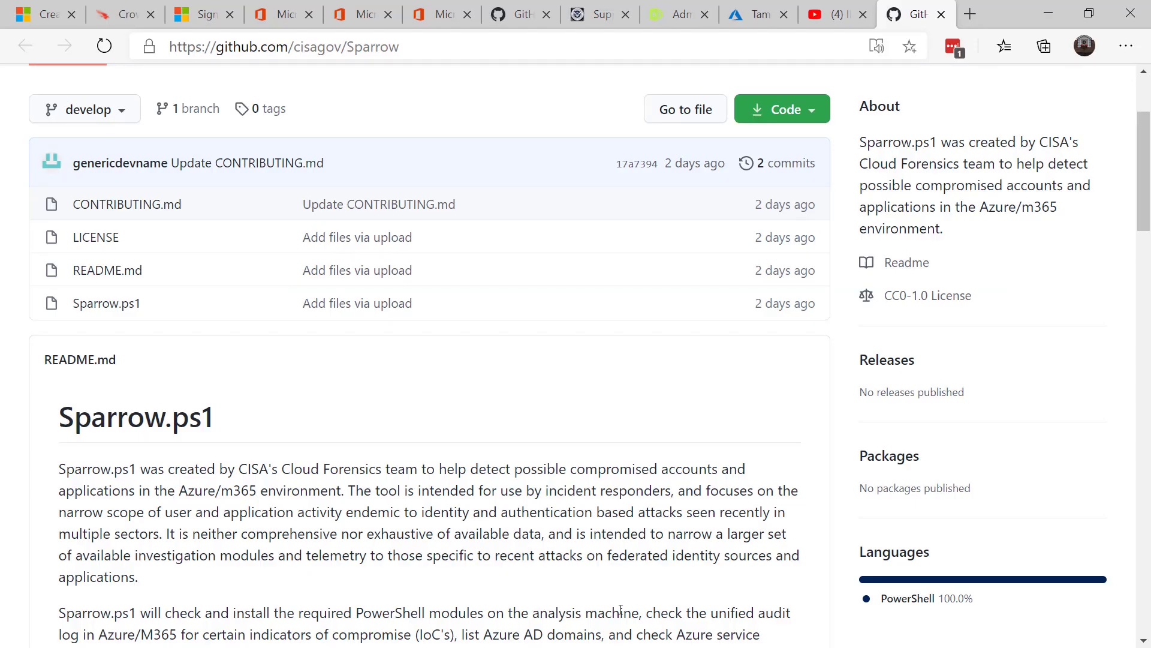
Read through the cisagov/Sparrow README, then switch to the CrowdStrike free Azure AD tool post
{"action": "scroll", "coordinate": [632, 575], "scroll_direction": "up", "scroll_amount": 3}
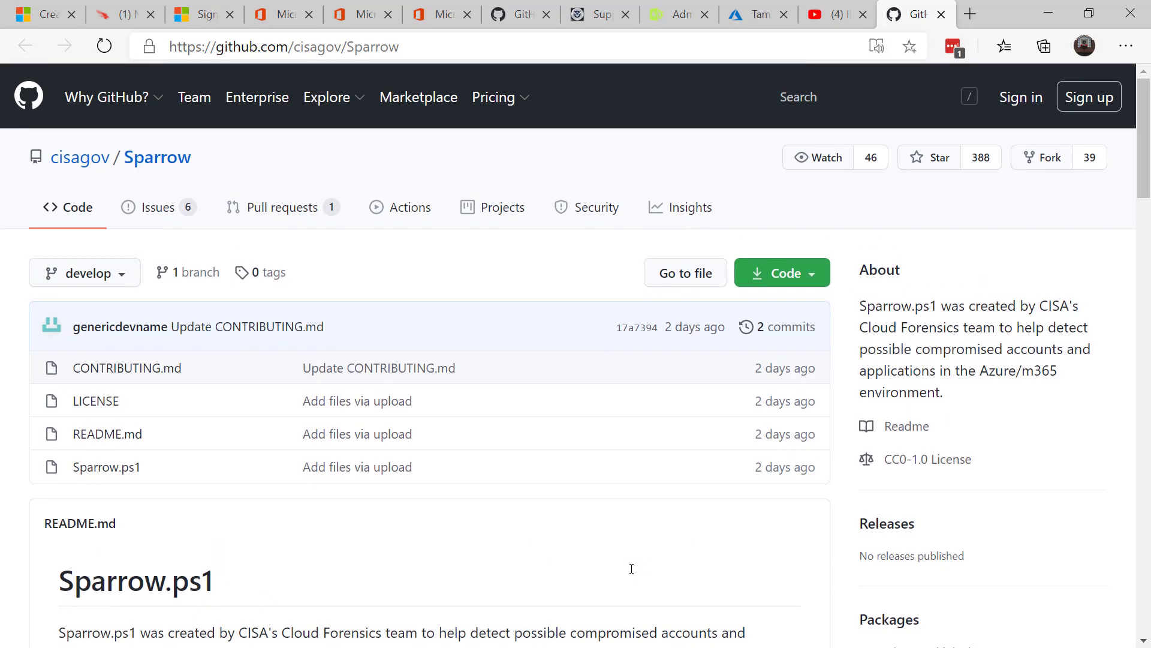
{"action": "scroll", "coordinate": [632, 568], "scroll_direction": "down", "scroll_amount": 4}
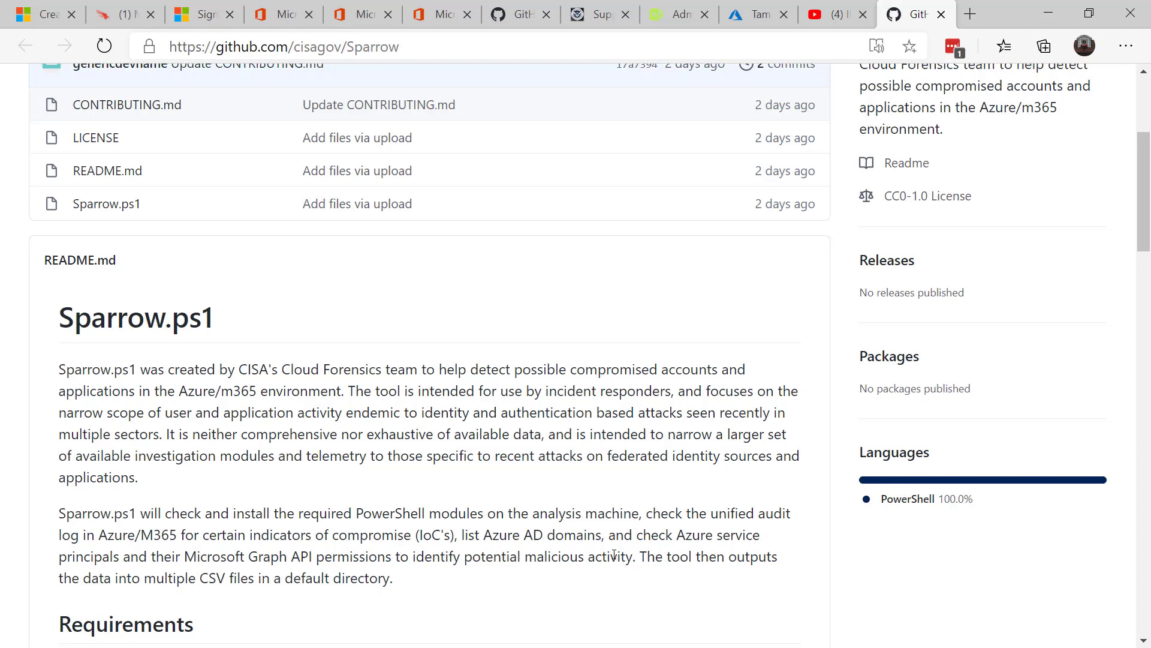
{"action": "scroll", "coordinate": [614, 552], "scroll_direction": "down", "scroll_amount": 8}
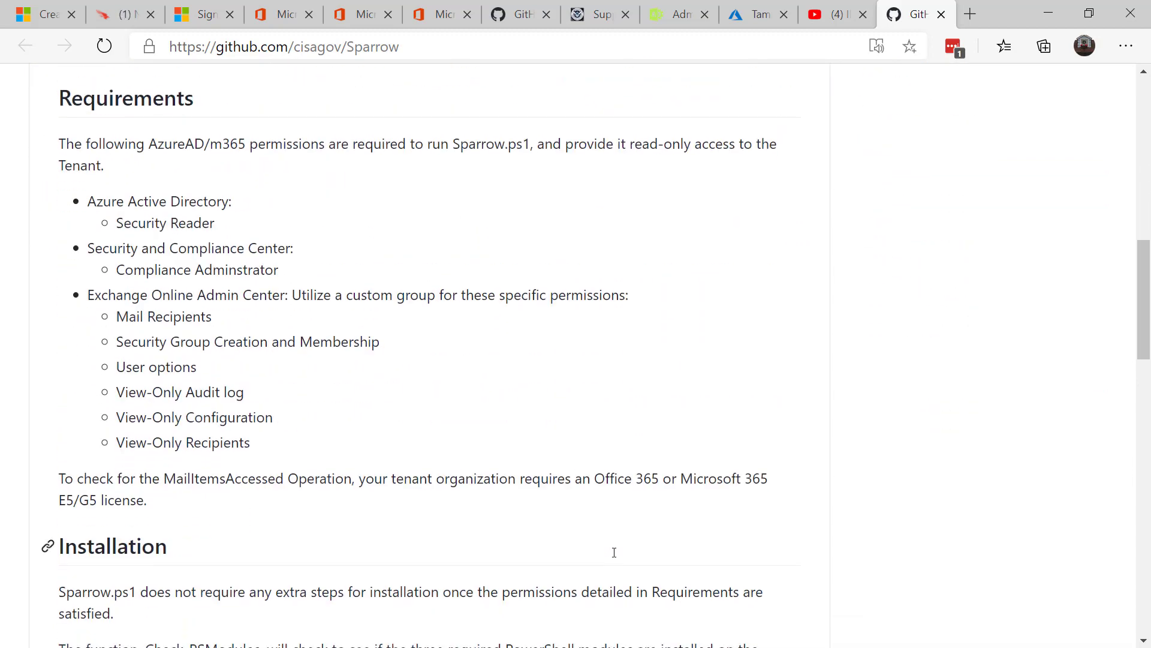
{"action": "scroll", "coordinate": [614, 552], "scroll_direction": "down", "scroll_amount": 5}
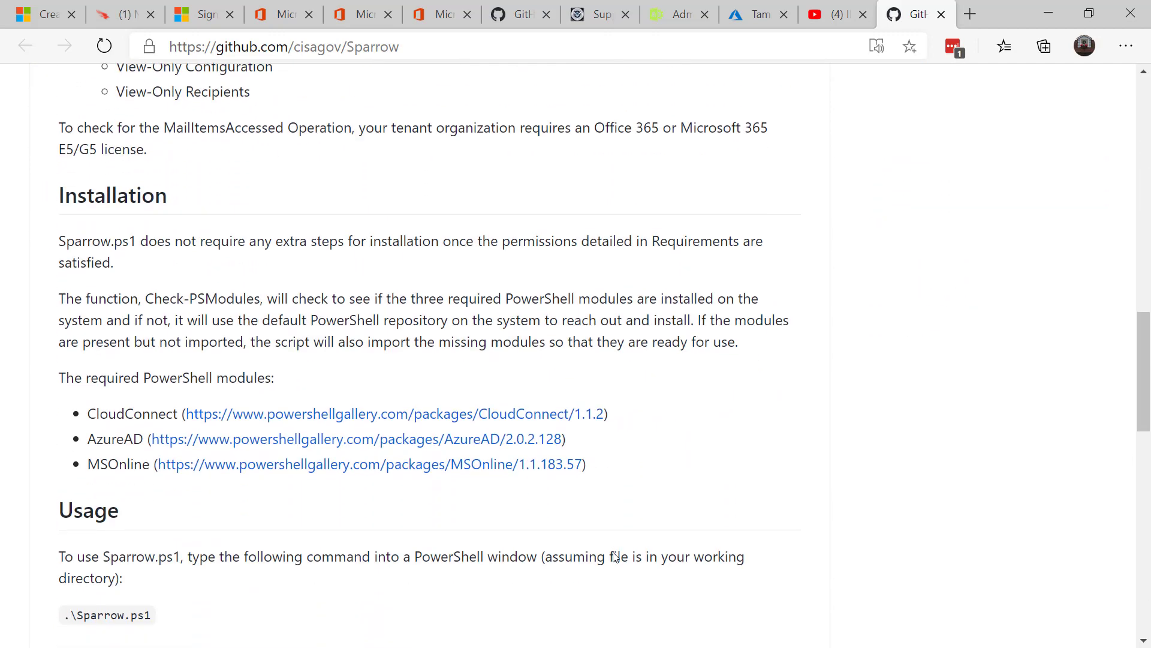
{"action": "scroll", "coordinate": [614, 553], "scroll_direction": "down", "scroll_amount": 5}
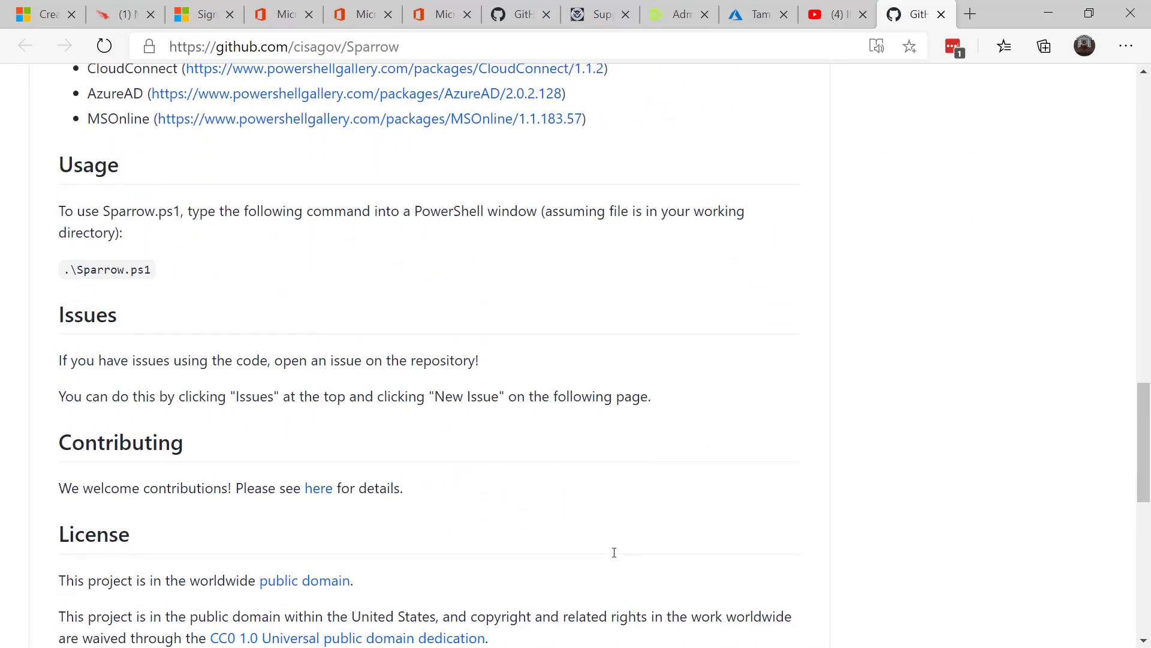
{"action": "scroll", "coordinate": [614, 552], "scroll_direction": "down", "scroll_amount": 5}
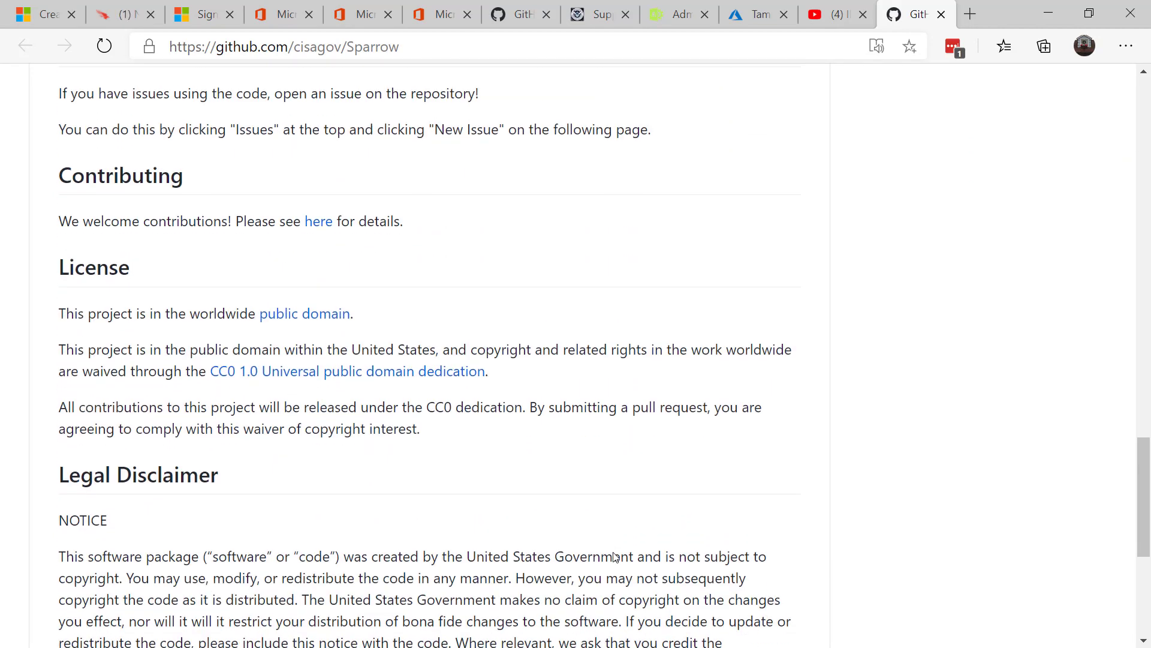
{"action": "key", "text": "ctrl+2"}
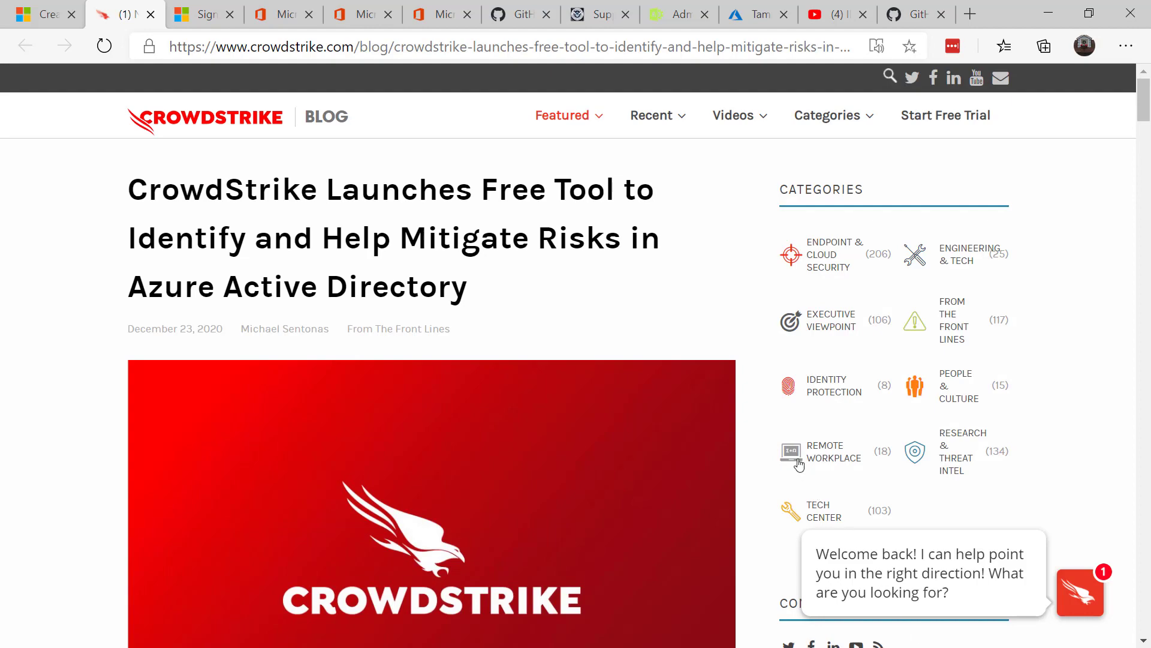
{"action": "scroll", "coordinate": [732, 309], "scroll_direction": "down", "scroll_amount": 1}
{"action": "scroll", "coordinate": [732, 309], "scroll_direction": "down", "scroll_amount": 8}
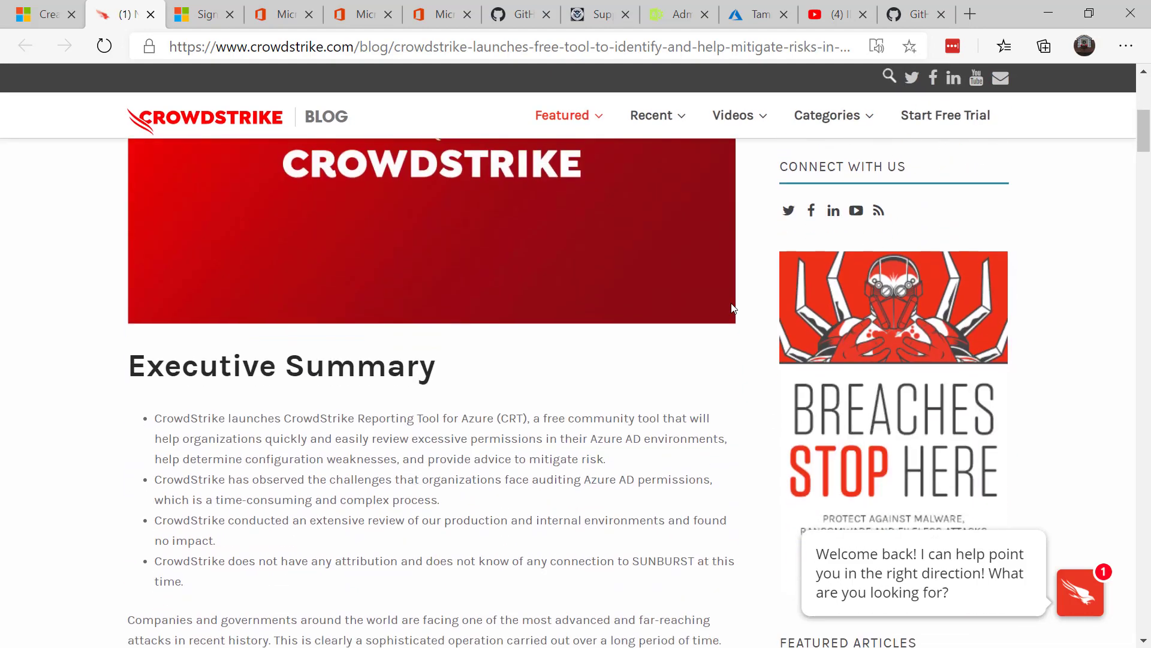
{"action": "scroll", "coordinate": [732, 309], "scroll_direction": "down", "scroll_amount": 3}
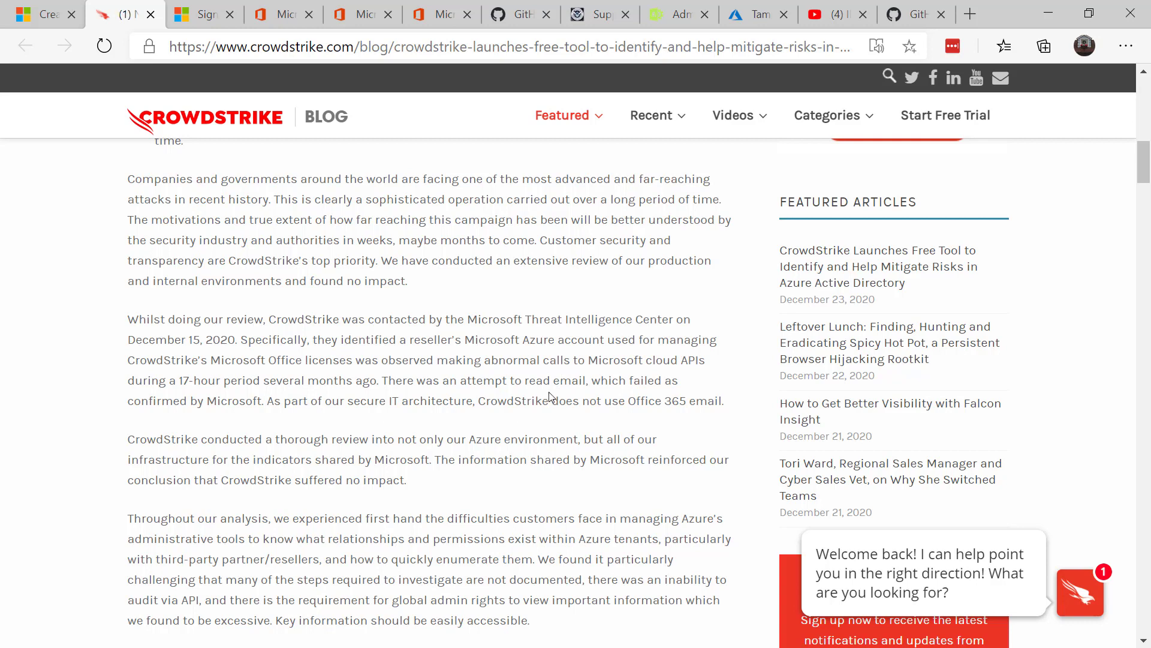
{"action": "scroll", "coordinate": [549, 393], "scroll_direction": "down", "scroll_amount": 9}
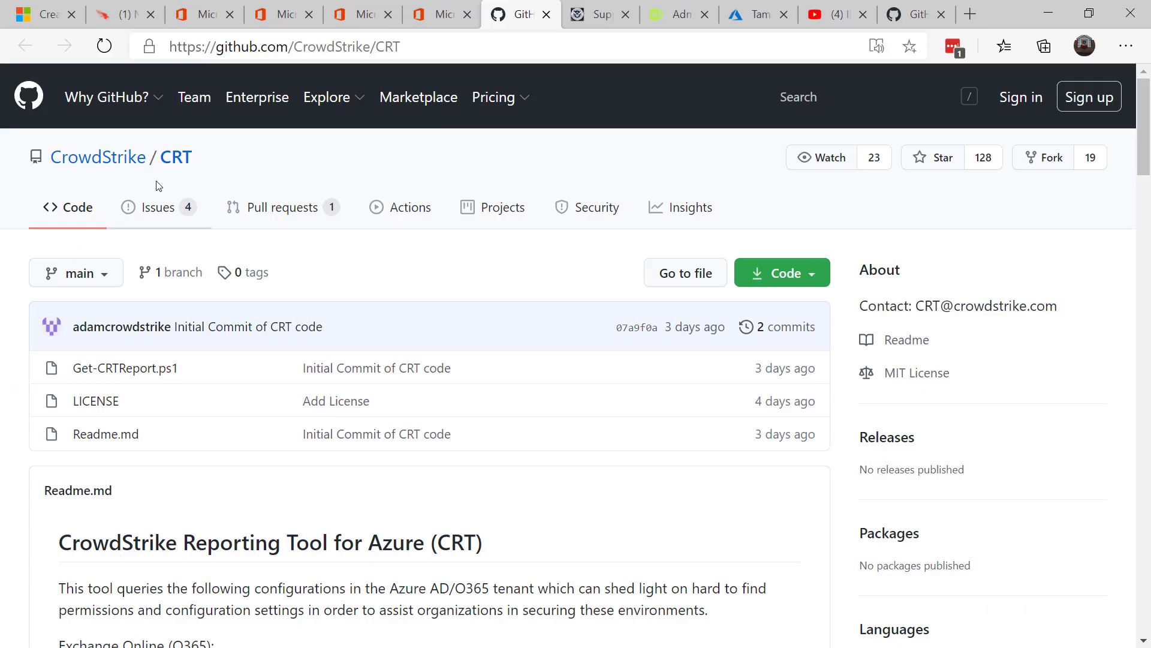
Read the CRT README's queried configurations and usage, then switch to the CISA Supply Chain Compromise page
{"action": "scroll", "coordinate": [399, 330], "scroll_direction": "down", "scroll_amount": 3}
{"action": "scroll", "coordinate": [400, 330], "scroll_direction": "down", "scroll_amount": 2}
{"action": "scroll", "coordinate": [399, 327], "scroll_direction": "down", "scroll_amount": 1}
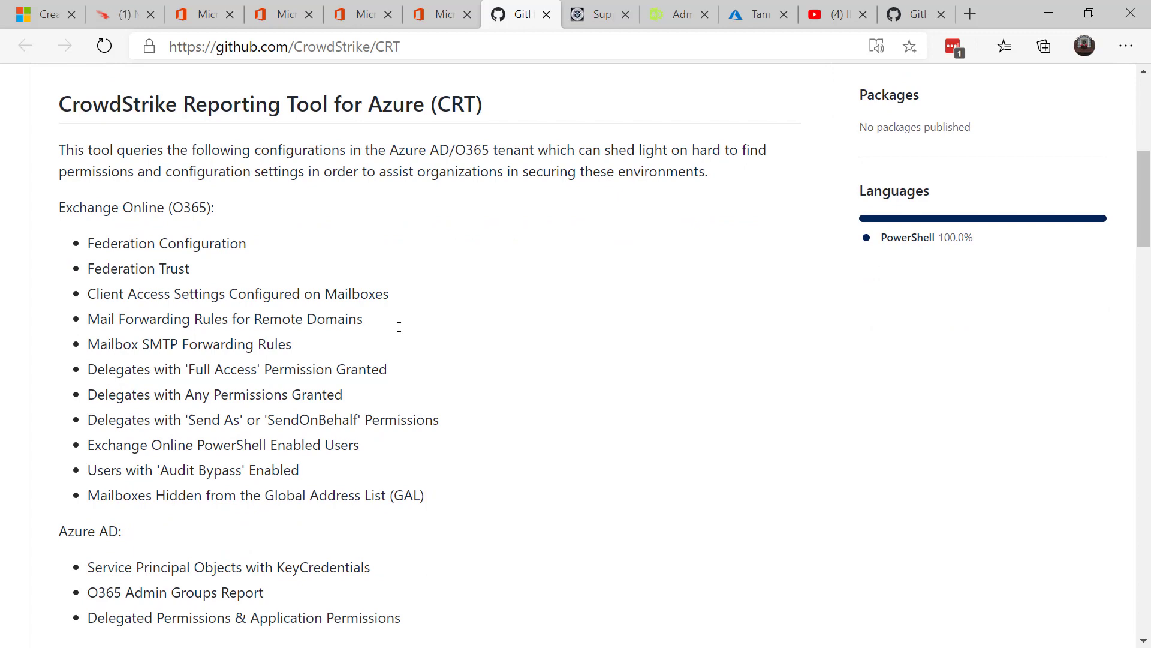
{"action": "scroll", "coordinate": [399, 327], "scroll_direction": "down", "scroll_amount": 6}
{"action": "scroll", "coordinate": [401, 331], "scroll_direction": "down", "scroll_amount": 5}
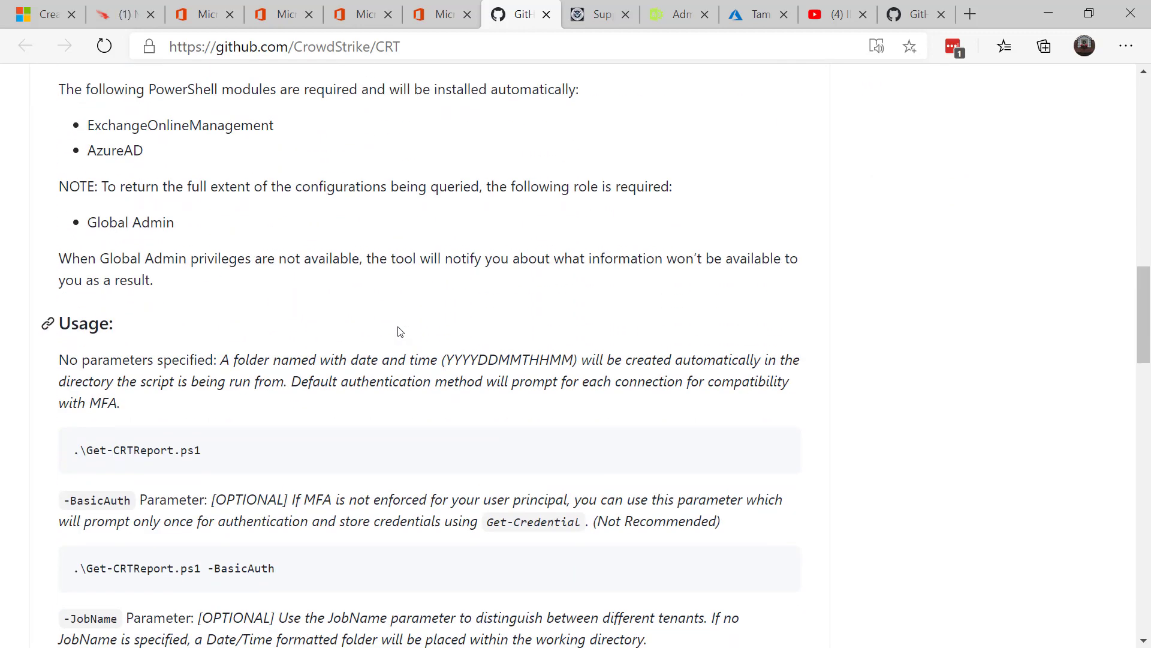
{"action": "scroll", "coordinate": [401, 331], "scroll_direction": "down", "scroll_amount": 1}
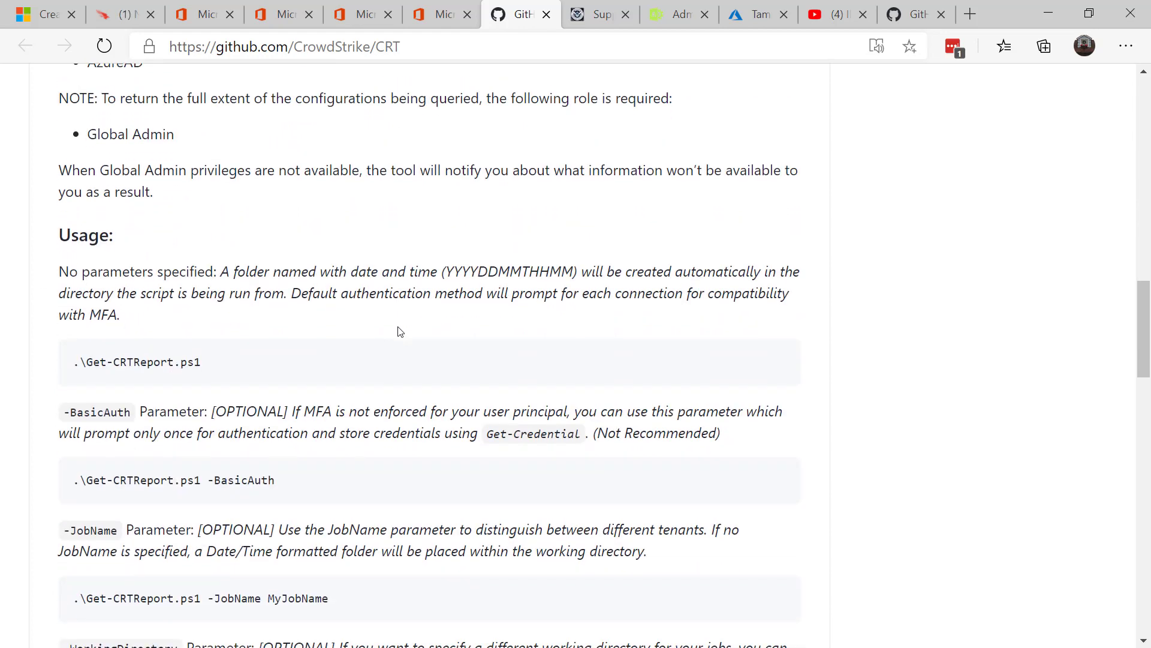
{"action": "key", "text": "ctrl+Tab"}
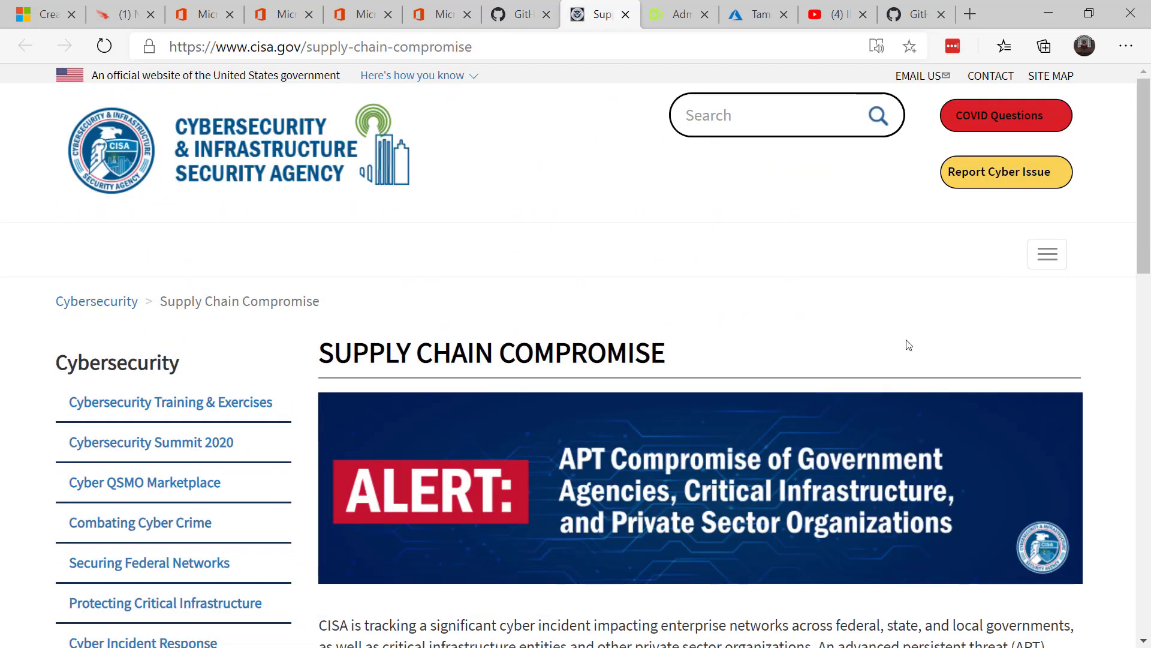
Expand the Emergency Directive and Updates, Press Releases, and Alerts and Guidance sections
{"action": "scroll", "coordinate": [880, 324], "scroll_direction": "down", "scroll_amount": 1}
{"action": "scroll", "coordinate": [880, 324], "scroll_direction": "down", "scroll_amount": 10}
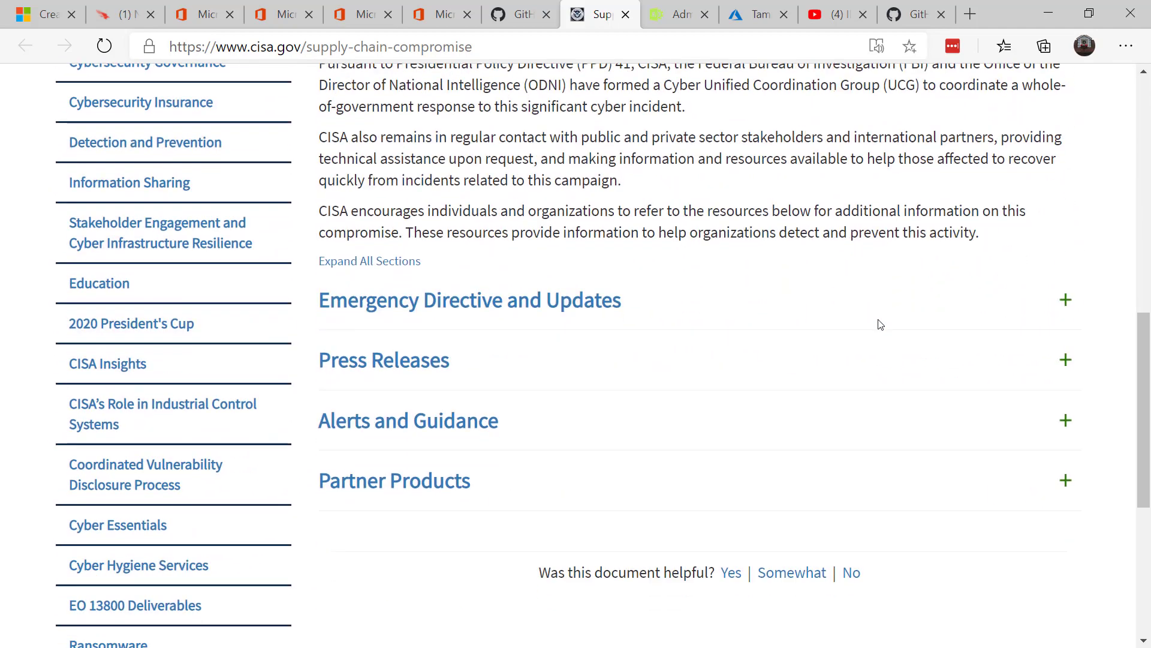
{"action": "left_click", "coordinate": [514, 300]}
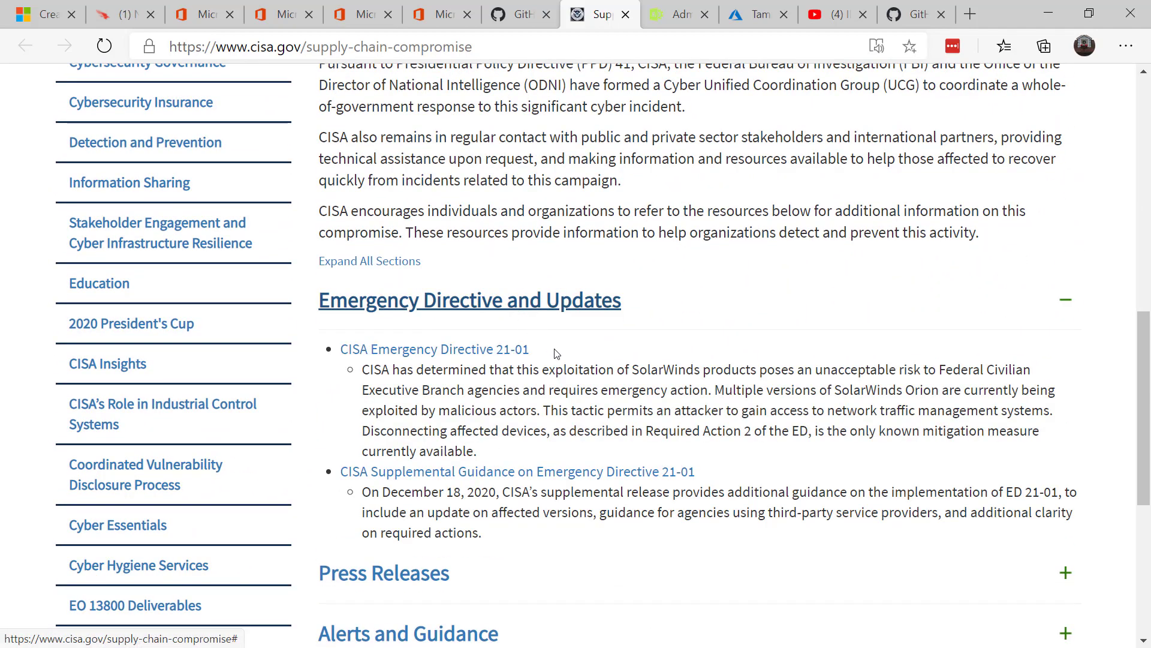
{"action": "scroll", "coordinate": [530, 351], "scroll_direction": "down", "scroll_amount": 4}
{"action": "left_click", "coordinate": [437, 309]}
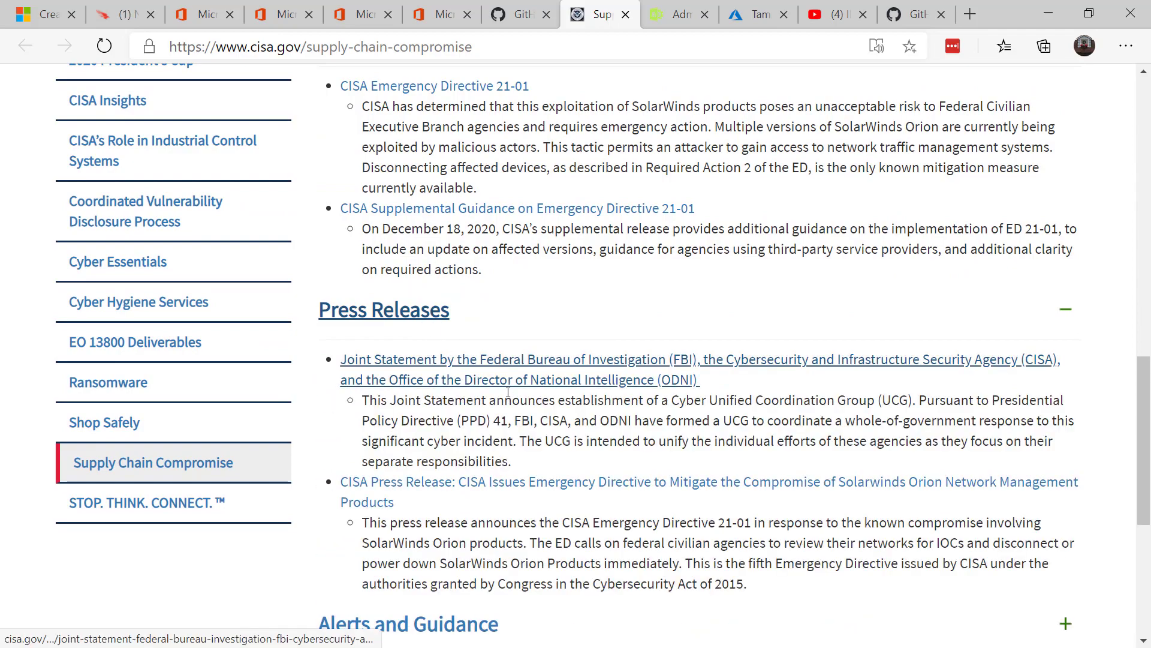
{"action": "scroll", "coordinate": [502, 389], "scroll_direction": "down", "scroll_amount": 4}
{"action": "left_click", "coordinate": [477, 368]}
{"action": "scroll", "coordinate": [485, 390], "scroll_direction": "down", "scroll_amount": 4}
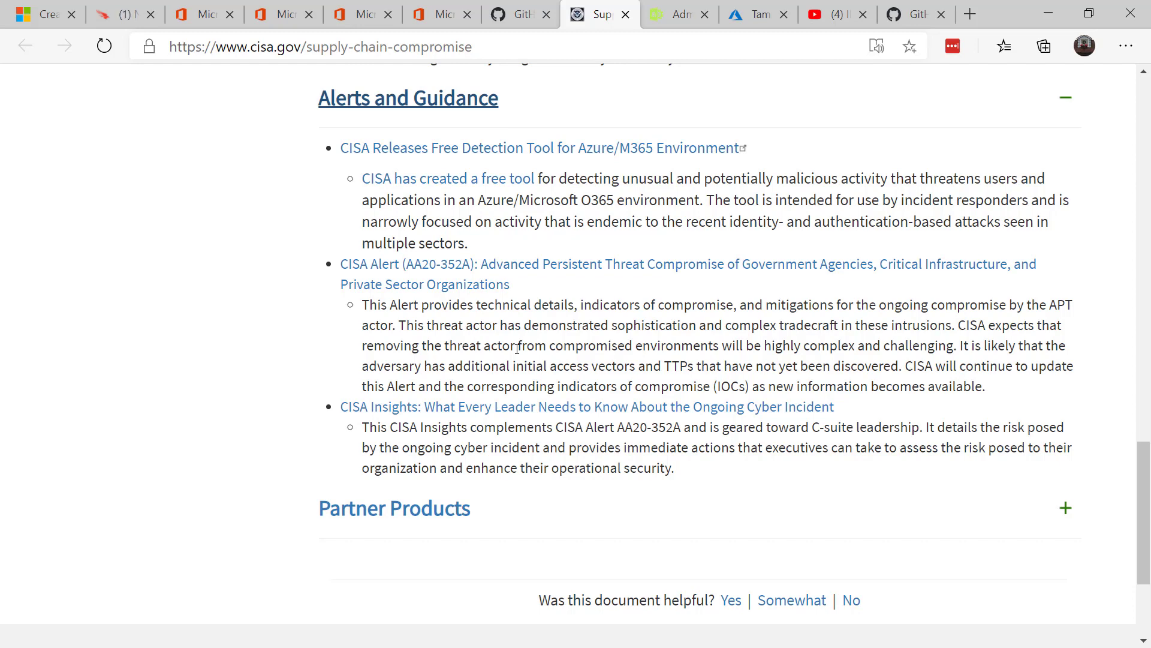
Switch to the IDG TECHtalk YouTube channel home page tab
{"action": "key", "text": "ctrl+Tab"}
{"action": "key", "text": "ctrl+Tab"}
{"action": "key", "text": "ctrl+Tab"}
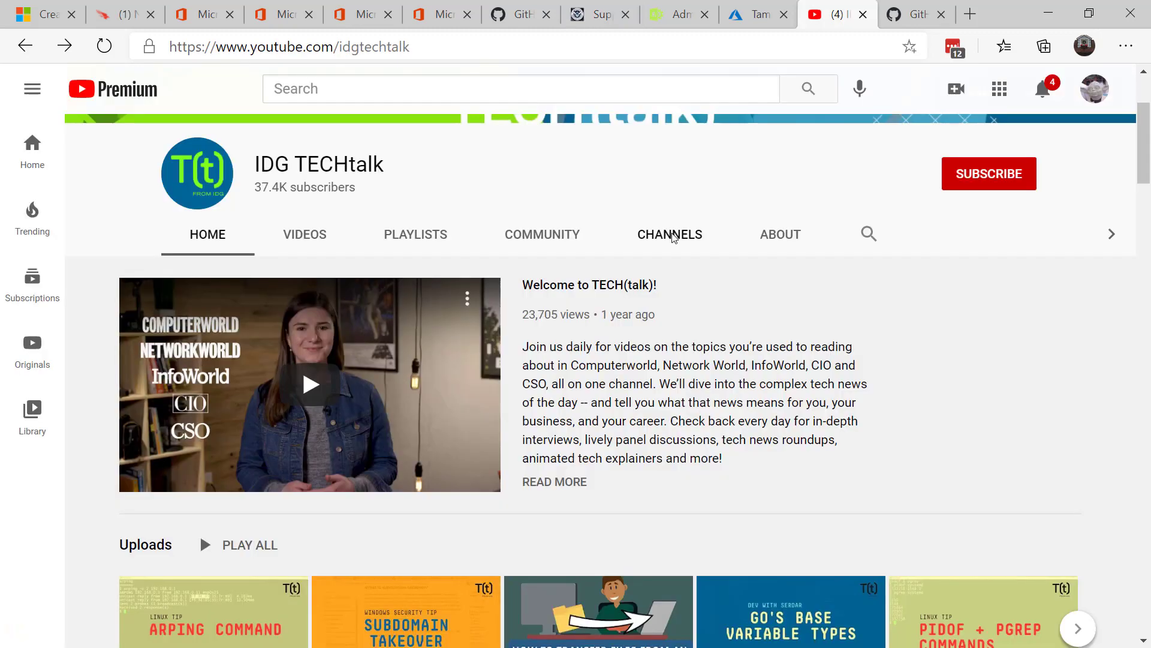